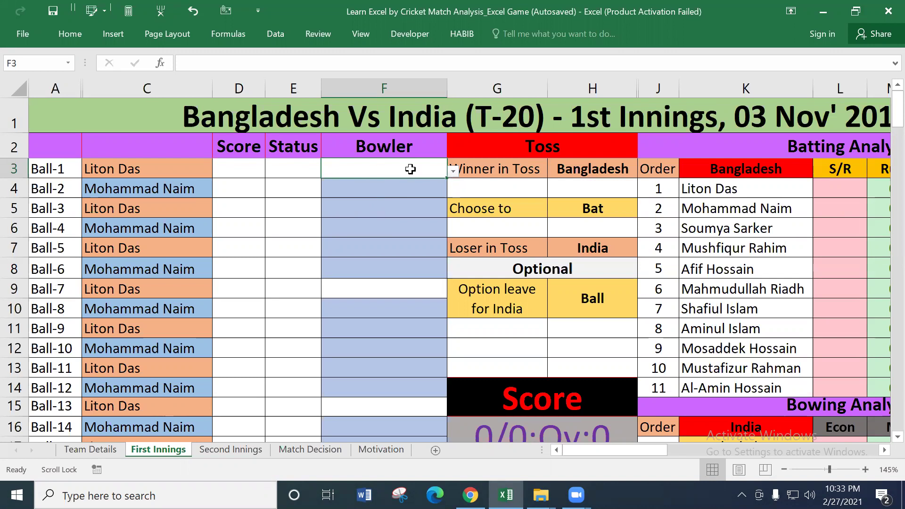
# - Change Bangladesh's toss decision in H5 to Ball so India bats first
pyautogui.click(453, 171)
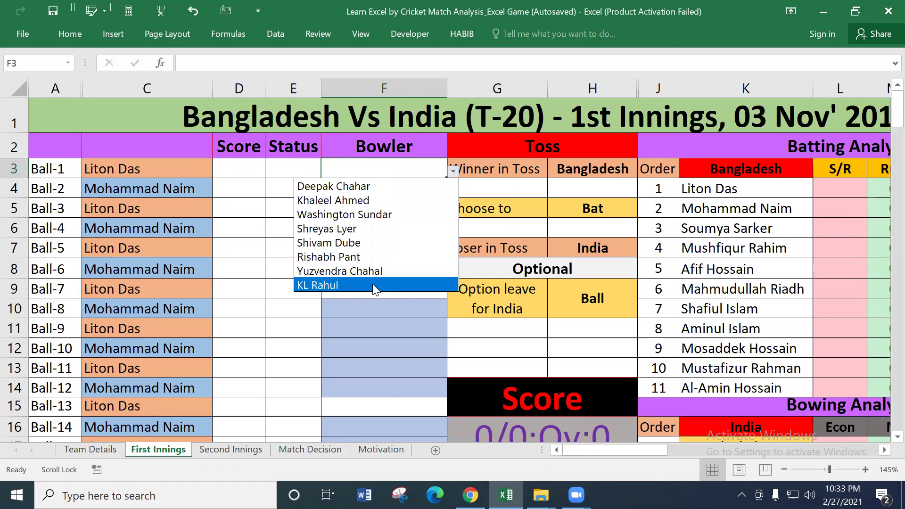
pyautogui.click(391, 172)
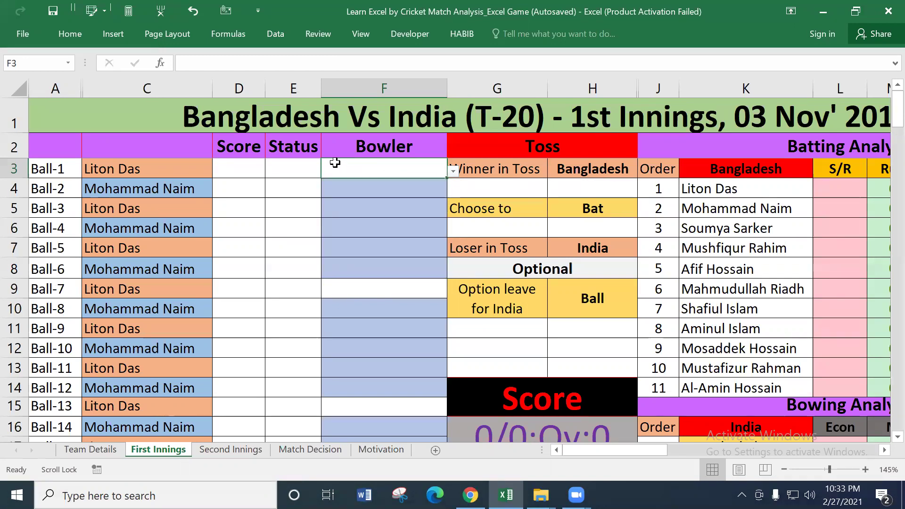
pyautogui.click(452, 171)
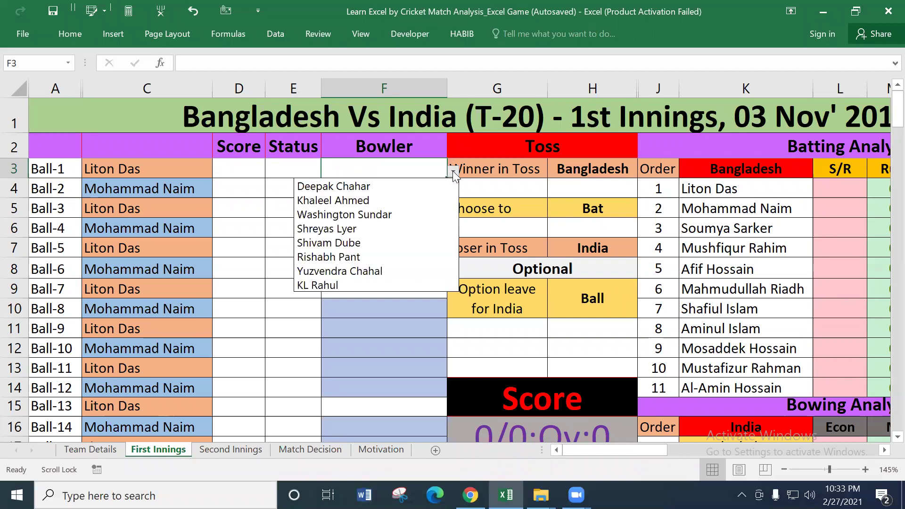
pyautogui.click(413, 170)
pyautogui.click(602, 207)
pyautogui.click(643, 211)
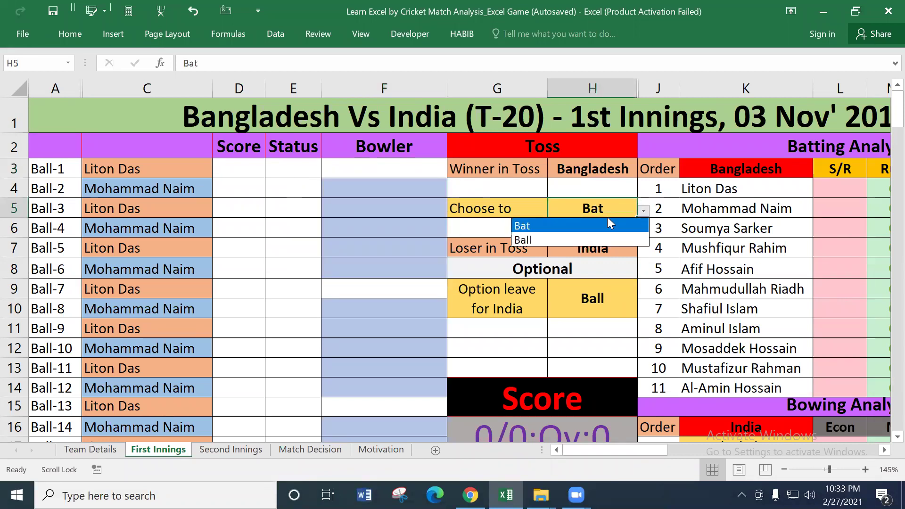
pyautogui.click(537, 240)
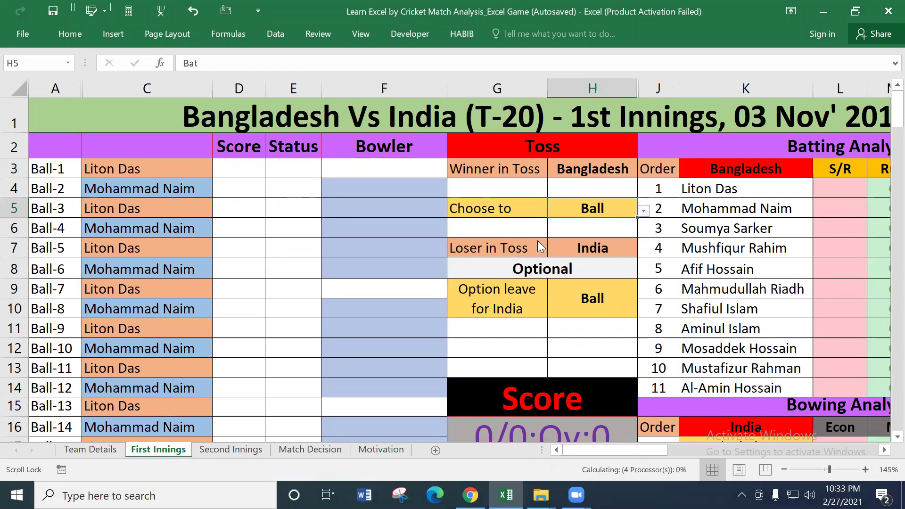
# - Check that F3's bowler dropdown now lists Bangladesh players
pyautogui.click(397, 169)
pyautogui.click(452, 172)
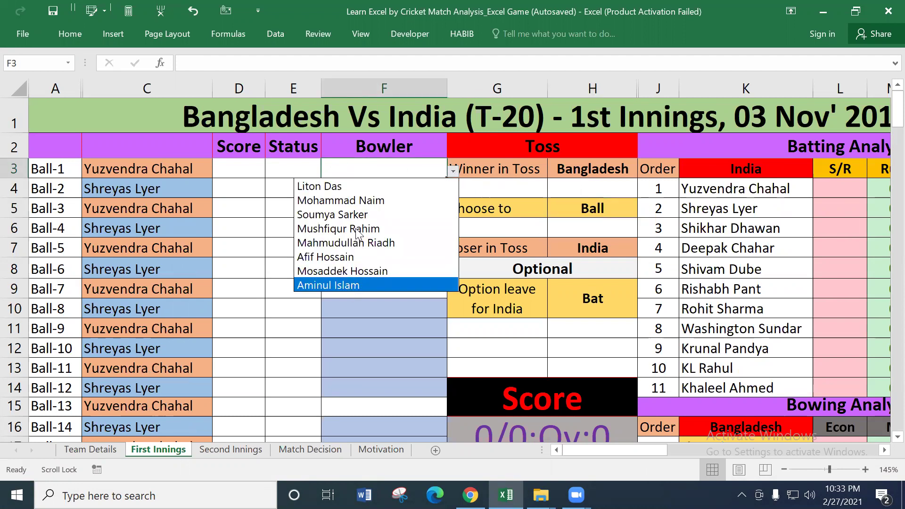
pyautogui.click(388, 161)
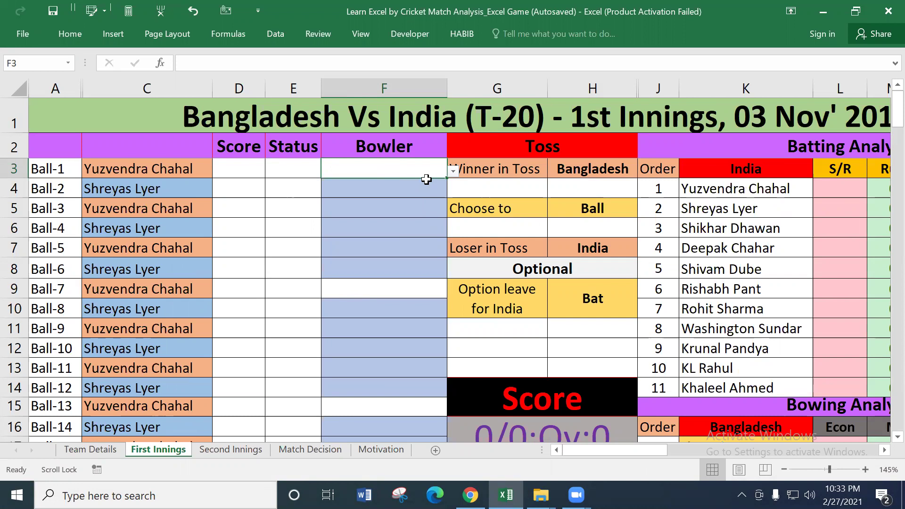
# - Choose Liton Das as bowler in F3 and fill =F3 from F4 down to F8
pyautogui.click(452, 170)
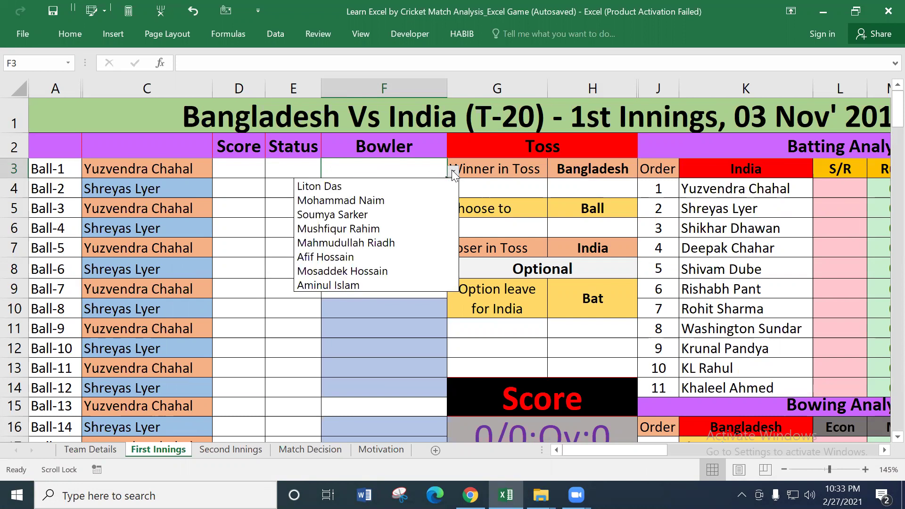
pyautogui.click(351, 187)
pyautogui.click(390, 187)
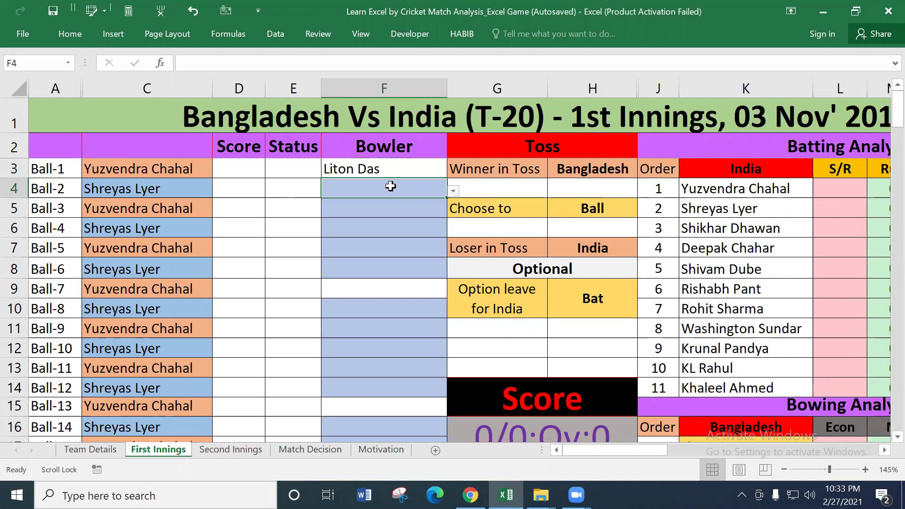
pyautogui.write('=')
pyautogui.click(383, 171)
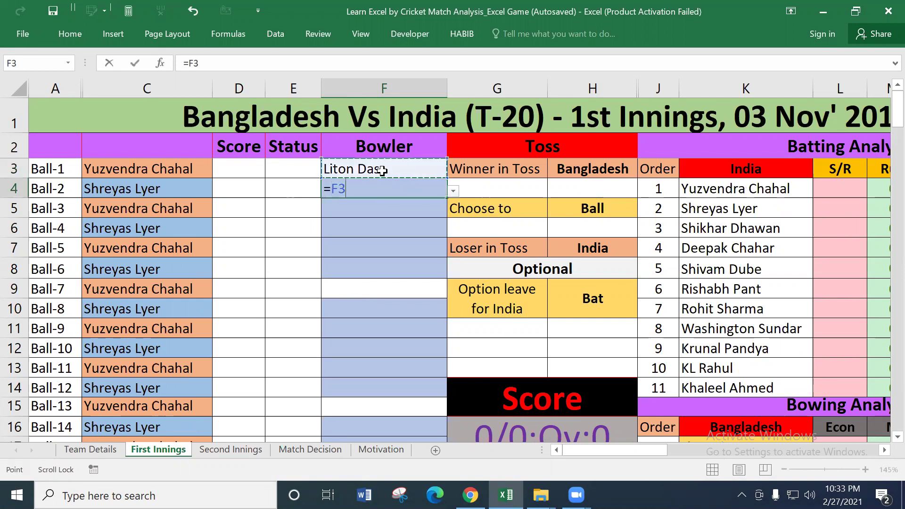
pyautogui.hotkey('ctrl', 'Return')
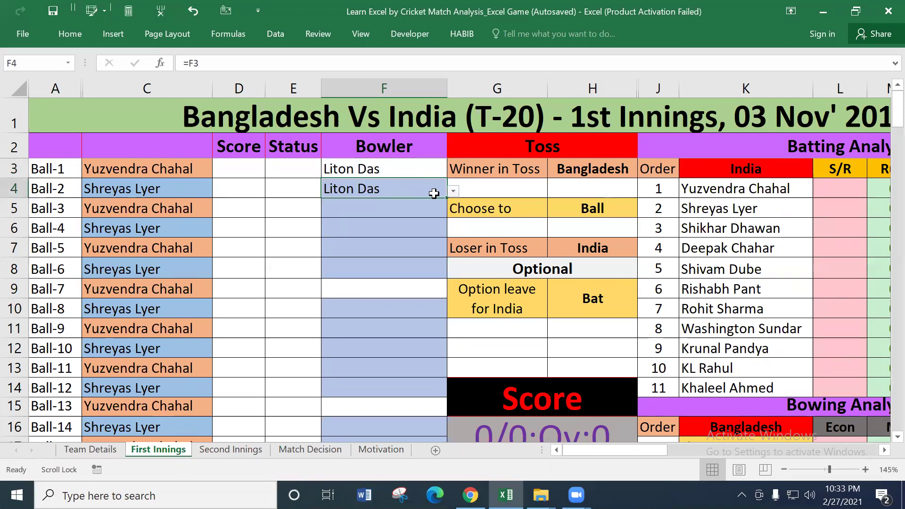
pyautogui.moveTo(446, 197); pyautogui.dragTo(439, 275)
# - Re-enter the formula =F3 in F4 after checking F3's value
pyautogui.click(389, 189)
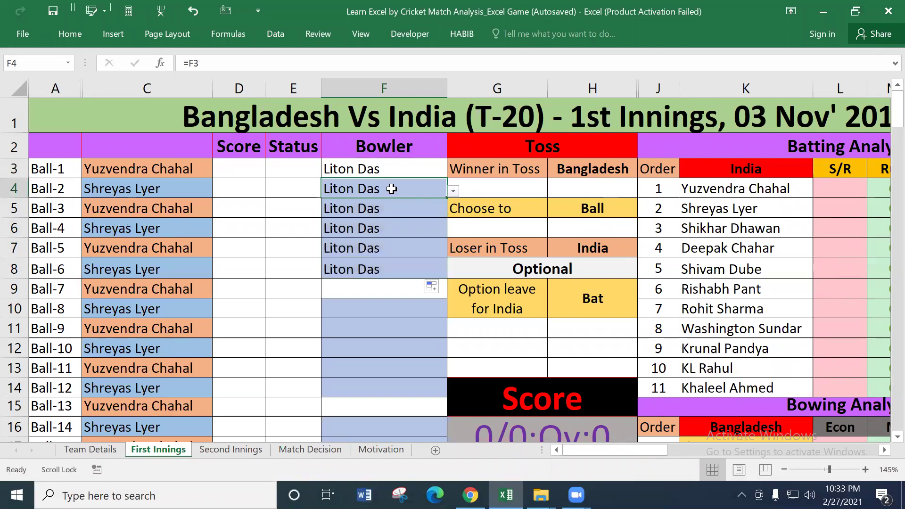
pyautogui.click(387, 170)
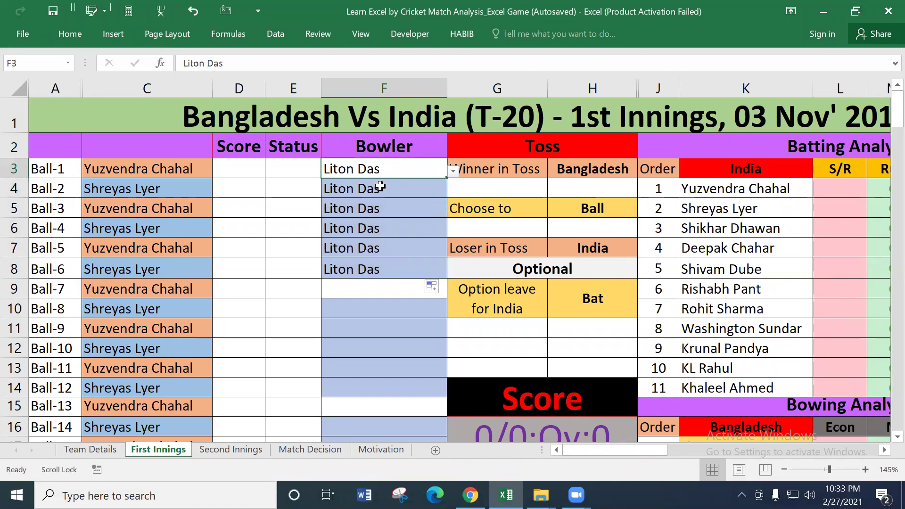
pyautogui.click(380, 189)
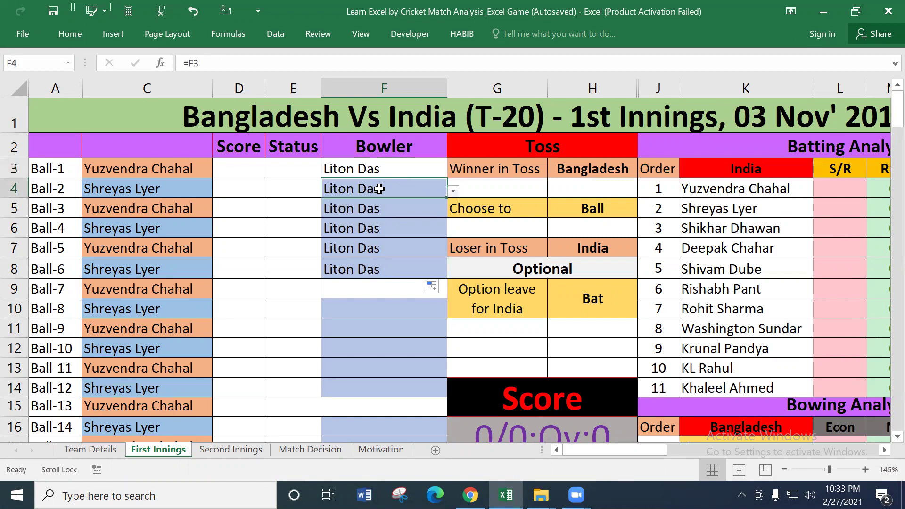
pyautogui.write('=')
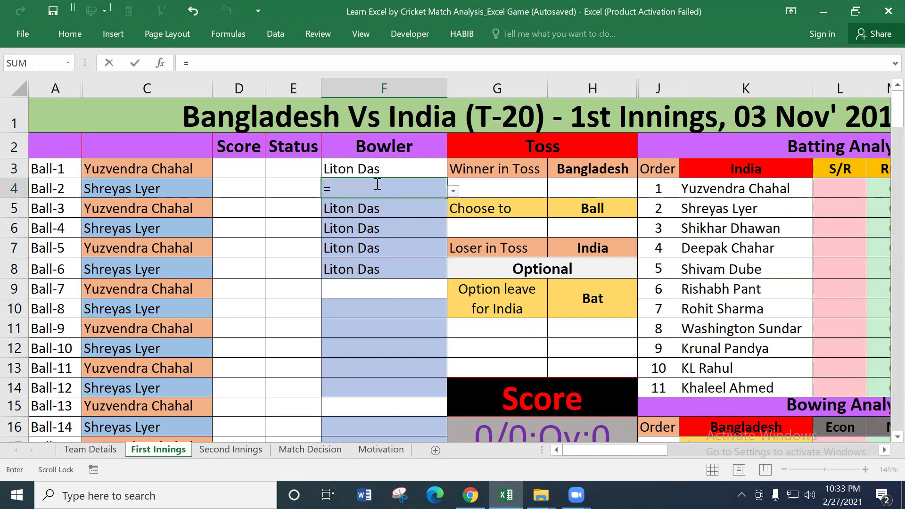
pyautogui.click(367, 168)
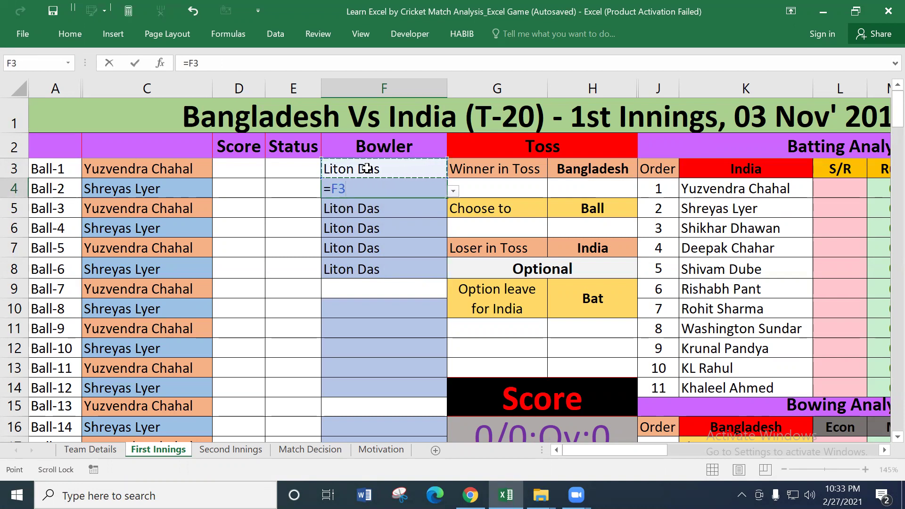
pyautogui.press('Return')
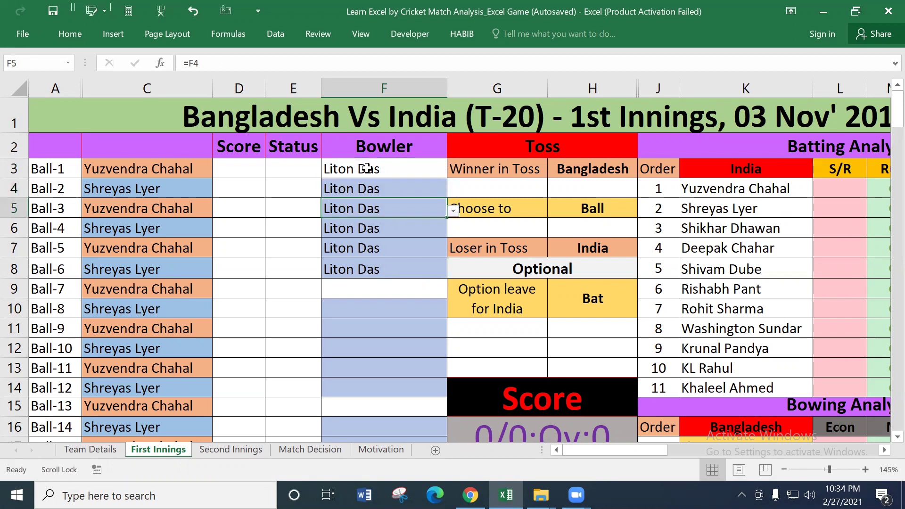
pyautogui.click(368, 191)
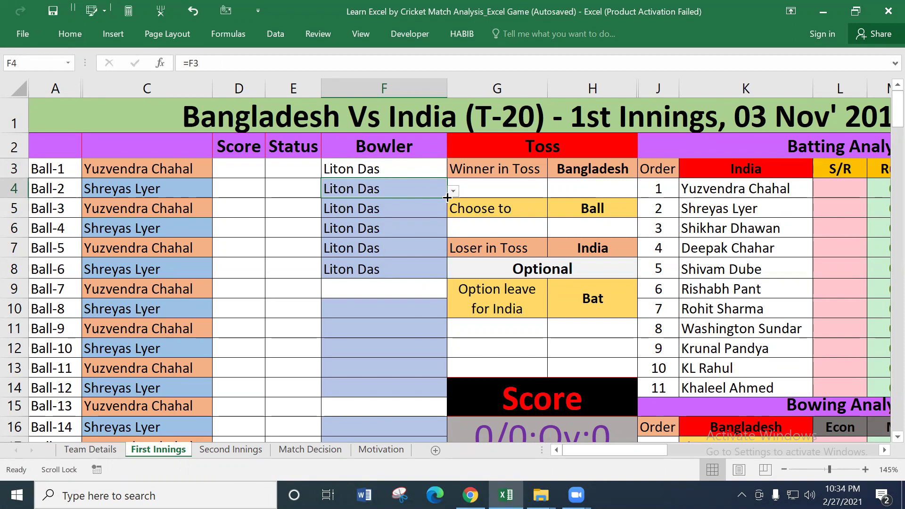
pyautogui.moveTo(447, 198); pyautogui.dragTo(447, 273)
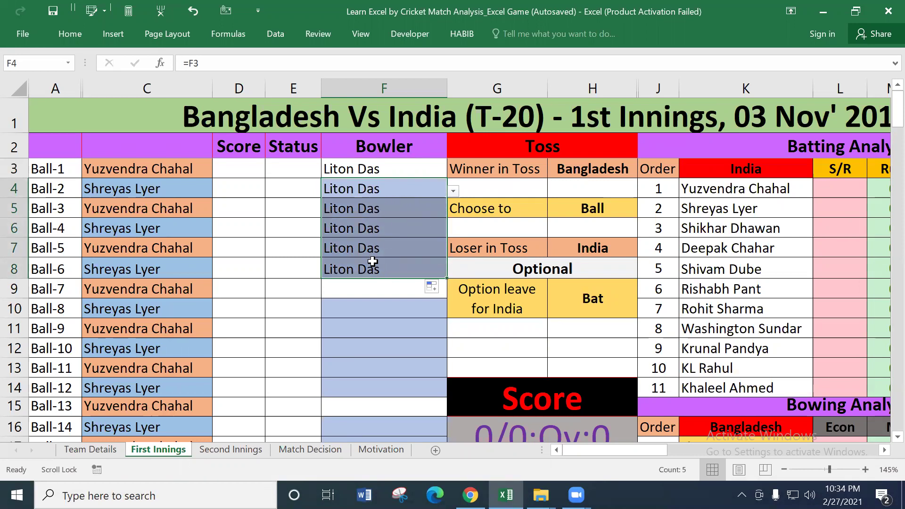
pyautogui.click(367, 189)
pyautogui.moveTo(366, 174); pyautogui.dragTo(367, 182)
pyautogui.click(368, 183)
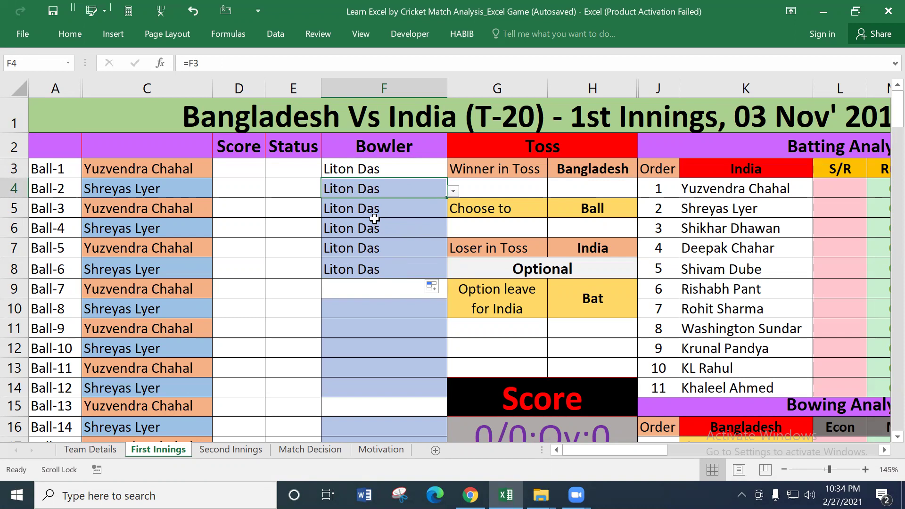
pyautogui.moveTo(354, 171); pyautogui.dragTo(357, 266)
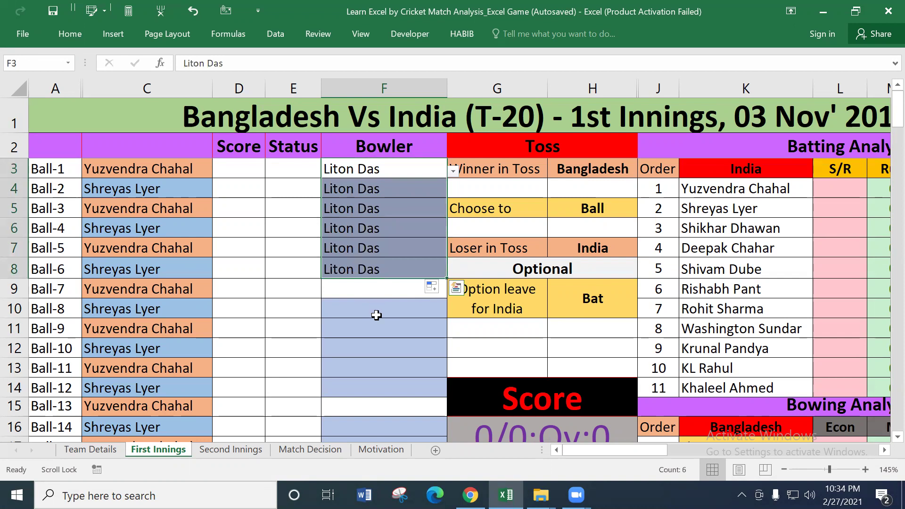
pyautogui.click(372, 294)
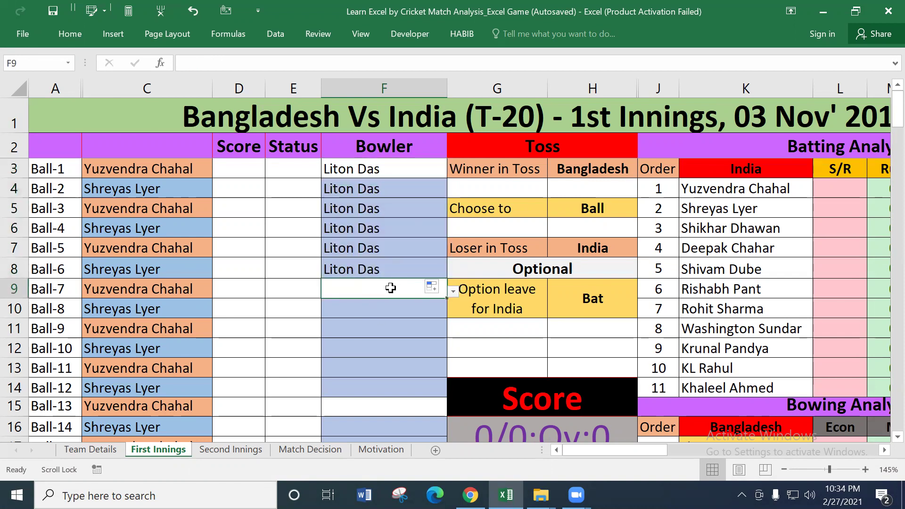
pyautogui.hotkey('ctrl', 'shift', 'Down')
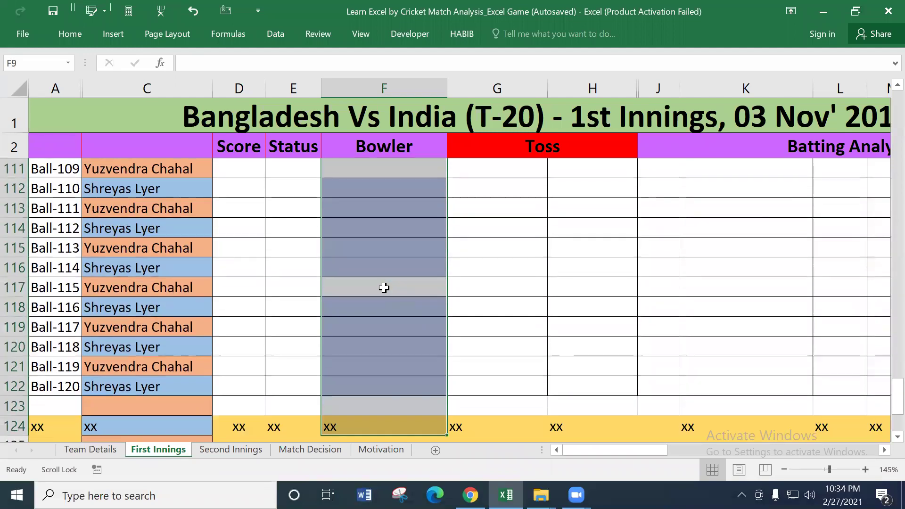
# - Clear All data validation on F9:F124, then return to the top of the sheet
pyautogui.click(273, 34)
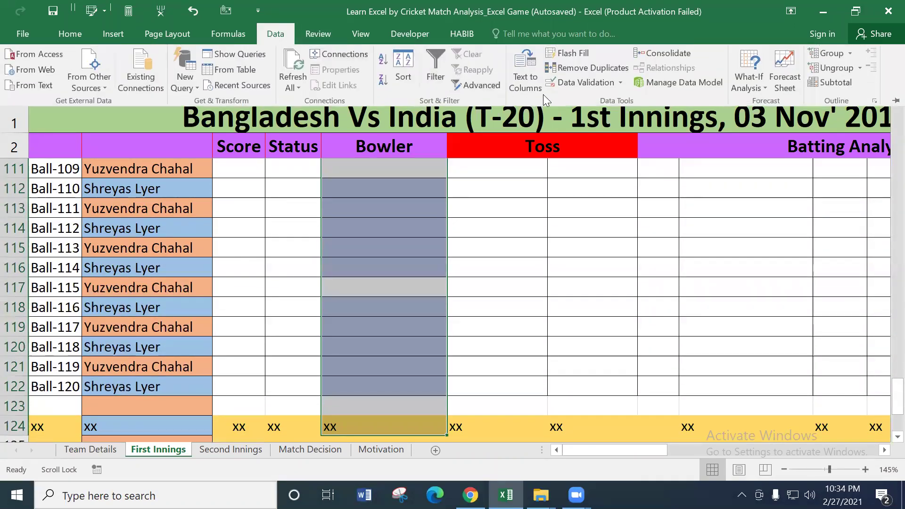
pyautogui.click(610, 82)
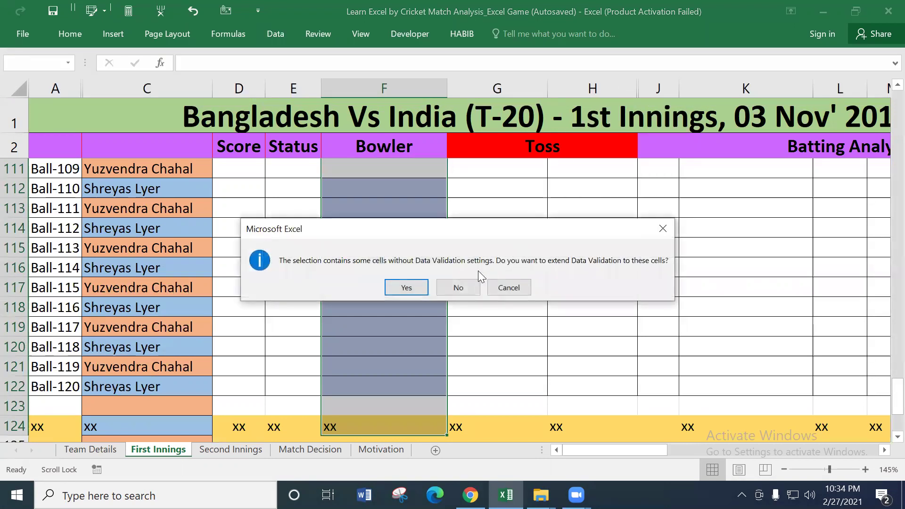
pyautogui.click(456, 287)
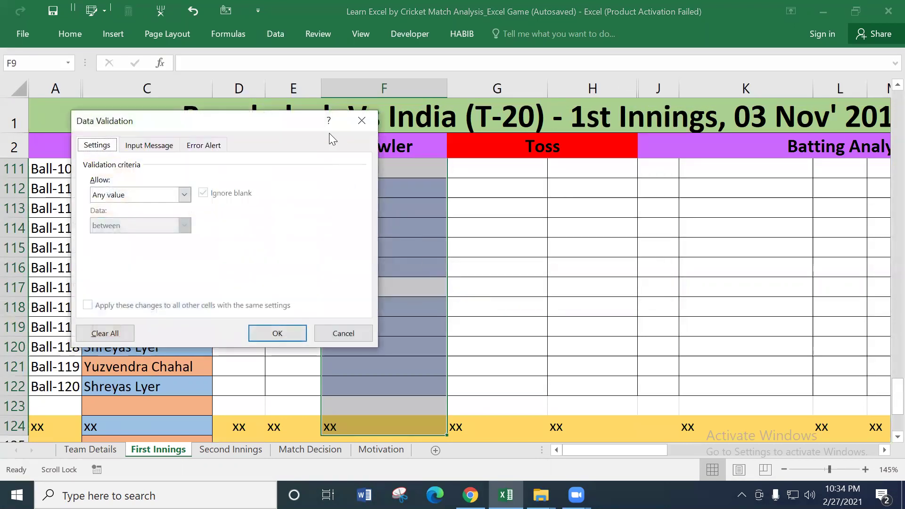
pyautogui.click(114, 335)
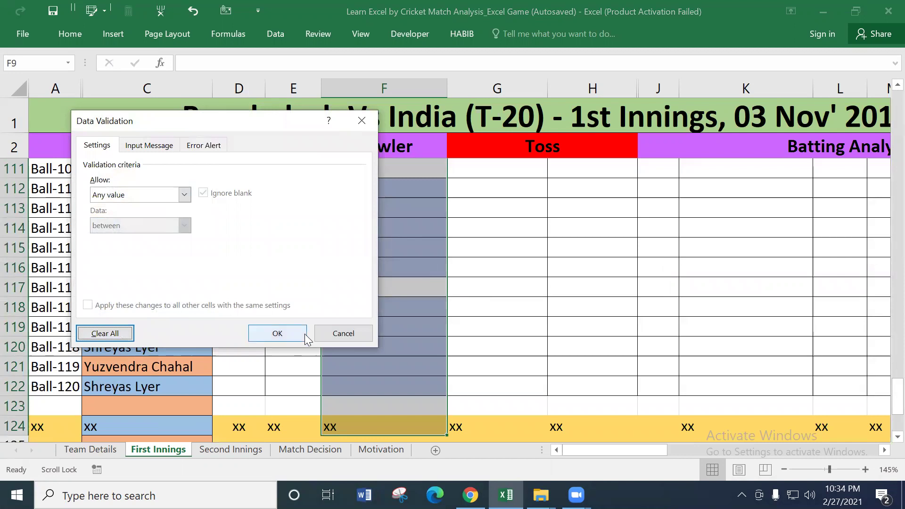
pyautogui.click(277, 335)
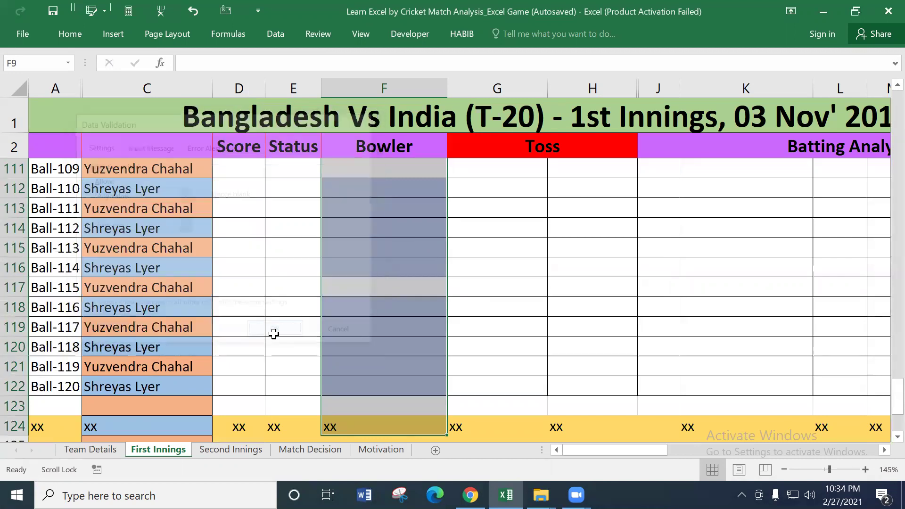
pyautogui.click(380, 289)
pyautogui.scroll(8, 382, 288)
pyautogui.scroll(3, 382, 288)
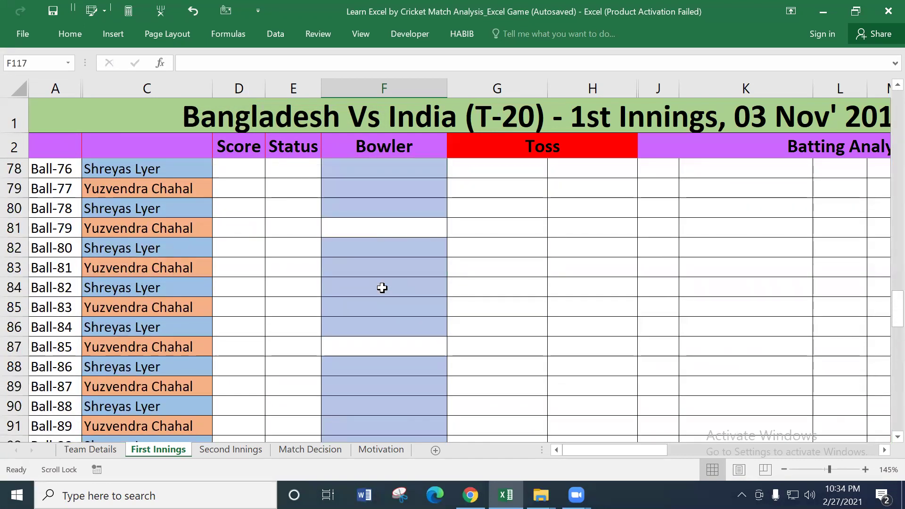
pyautogui.hotkey('ctrl', 'Home')
# - Copy the first over's bowler cells F3:F8 and paste them into F9
pyautogui.click(427, 288)
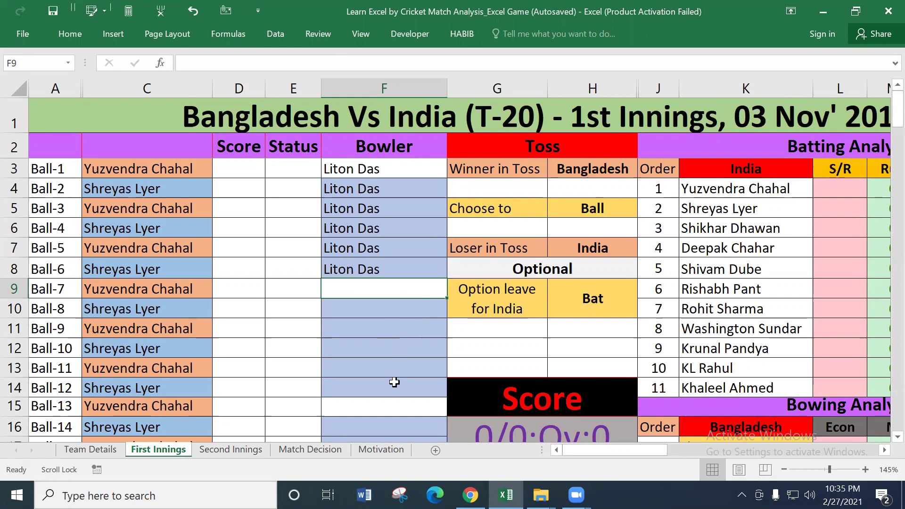
pyautogui.click(390, 403)
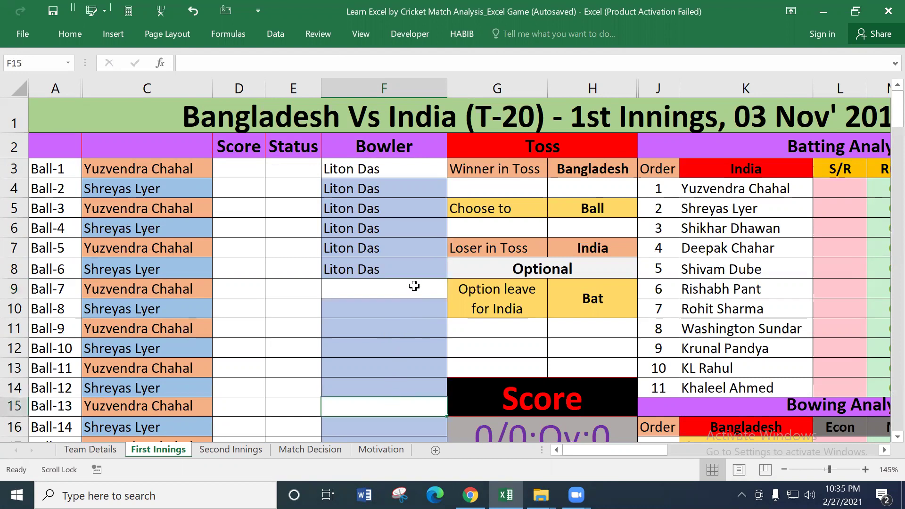
pyautogui.moveTo(370, 168); pyautogui.dragTo(380, 263)
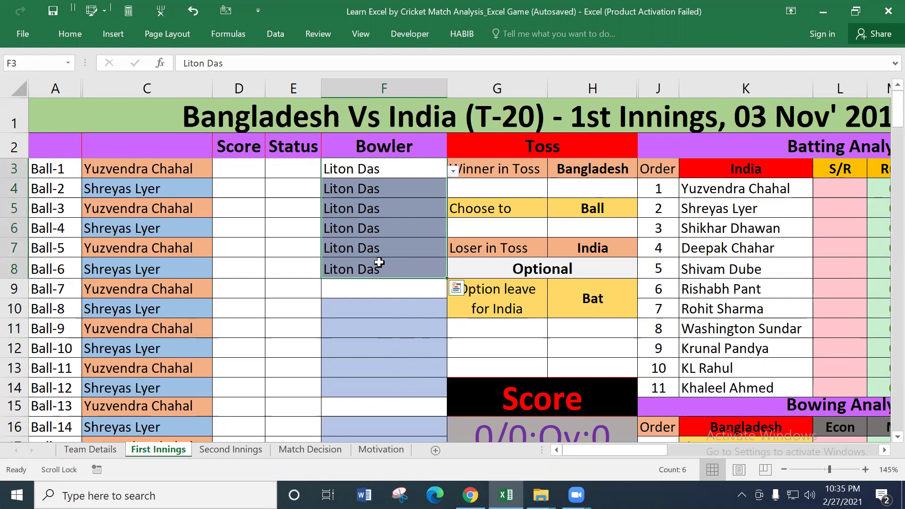
pyautogui.hotkey('ctrl', 'c')
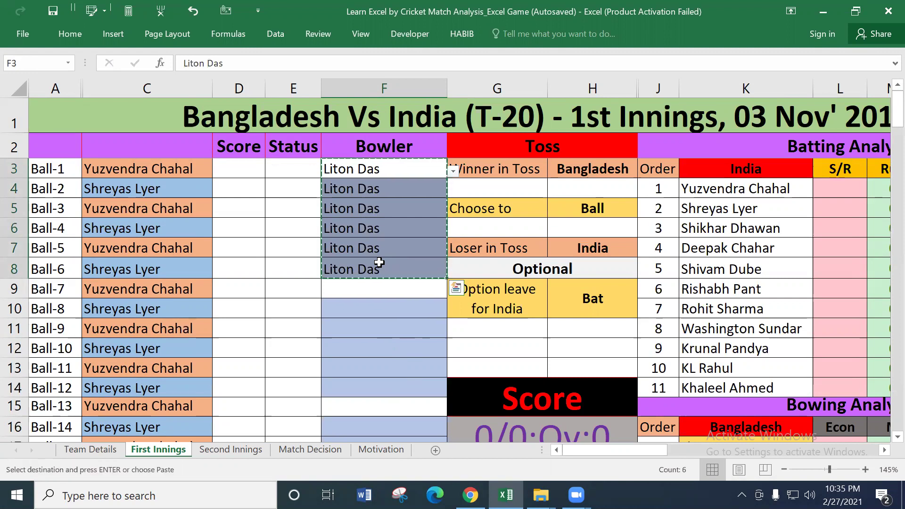
pyautogui.click(376, 286)
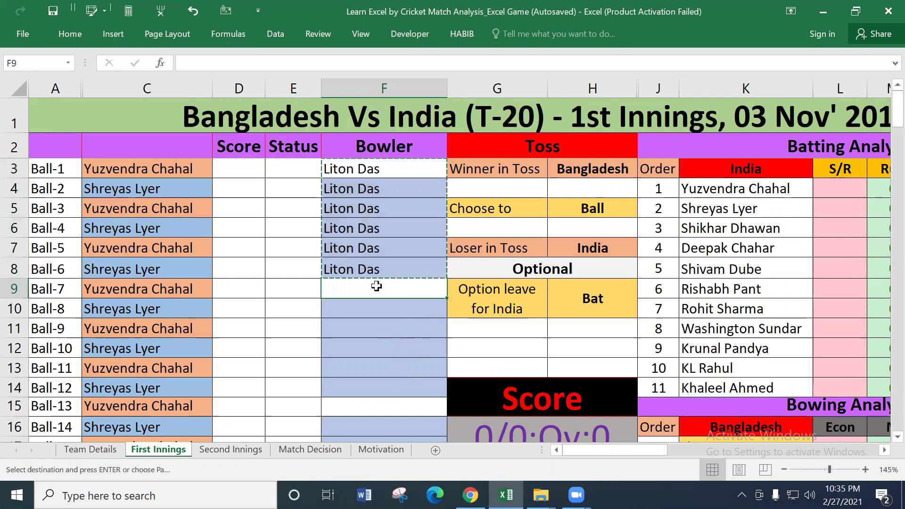
pyautogui.hotkey('ctrl', 'v')
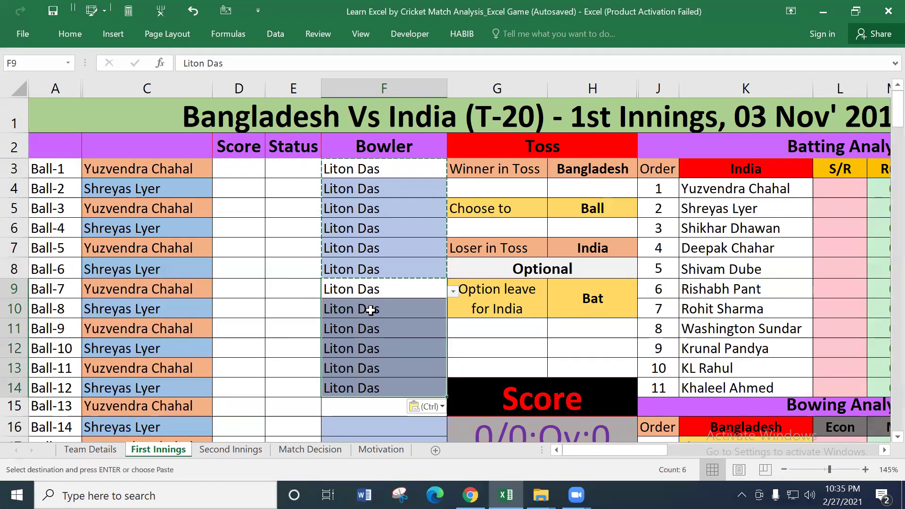
# - Set F9's bowler to Mahmudullah Riadh, then select the two overs in F3:F14
pyautogui.click(379, 304)
pyautogui.click(380, 289)
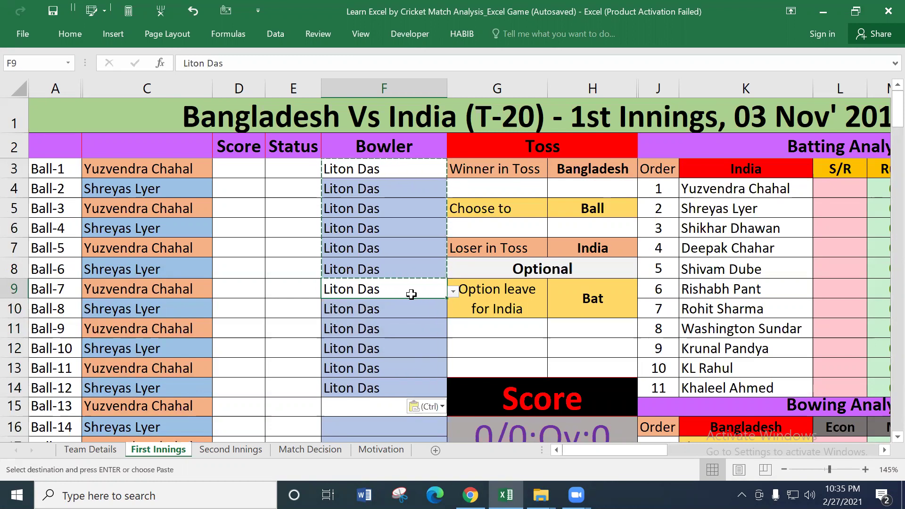
pyautogui.press('Down')
pyautogui.press('Down')
pyautogui.press('Down')
pyautogui.press('Up')
pyautogui.press('Up')
pyautogui.click(415, 289)
pyautogui.click(452, 295)
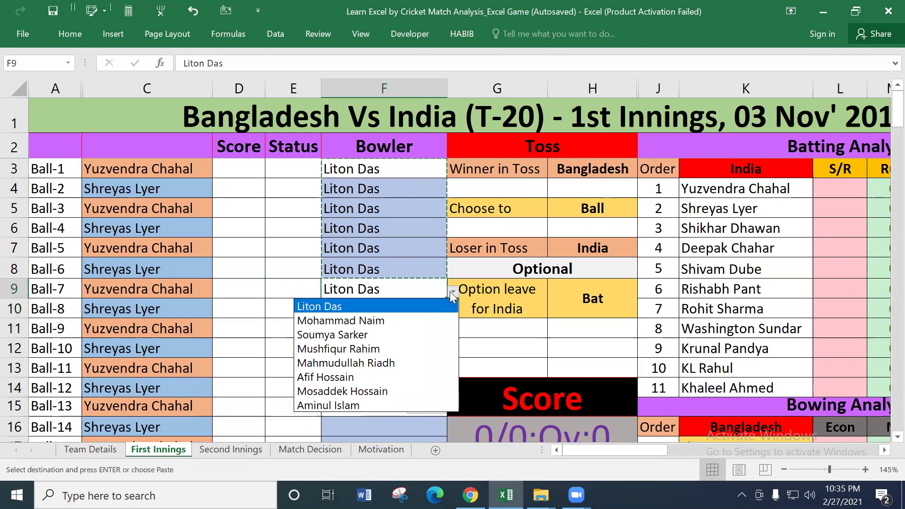
pyautogui.click(388, 319)
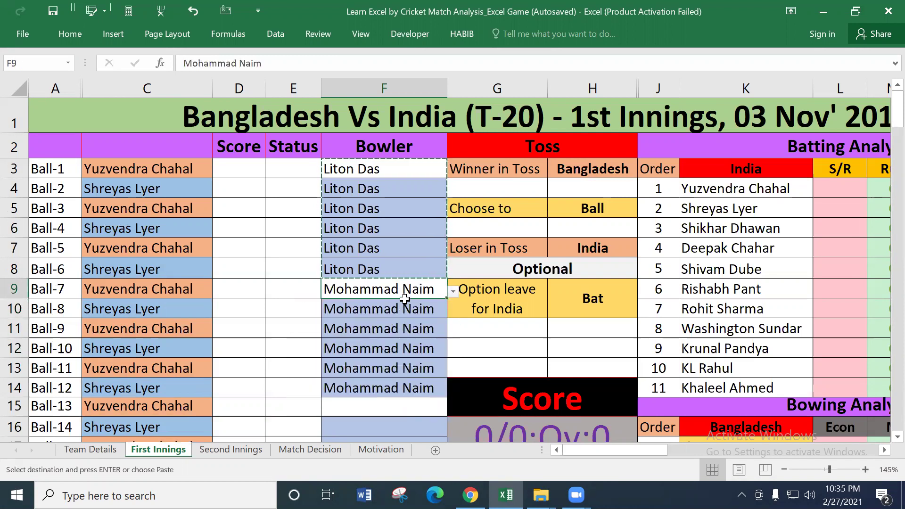
pyautogui.click(452, 292)
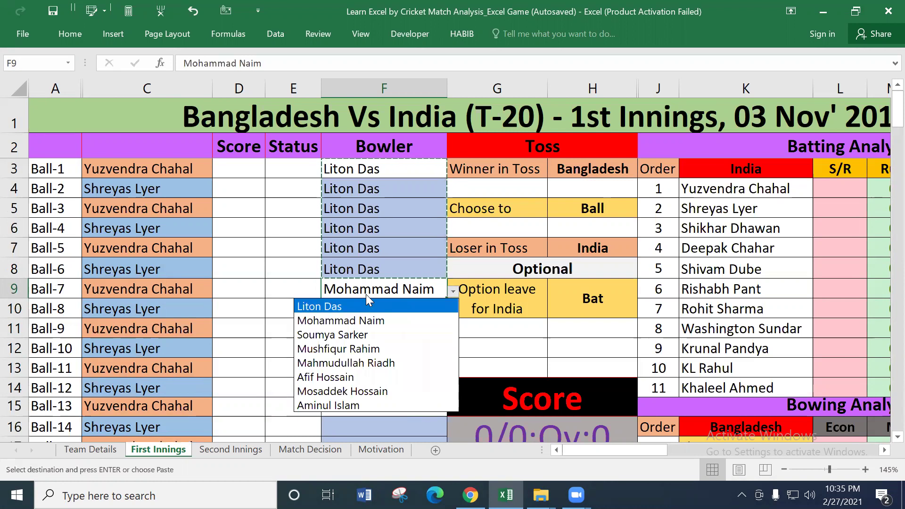
pyautogui.click(352, 363)
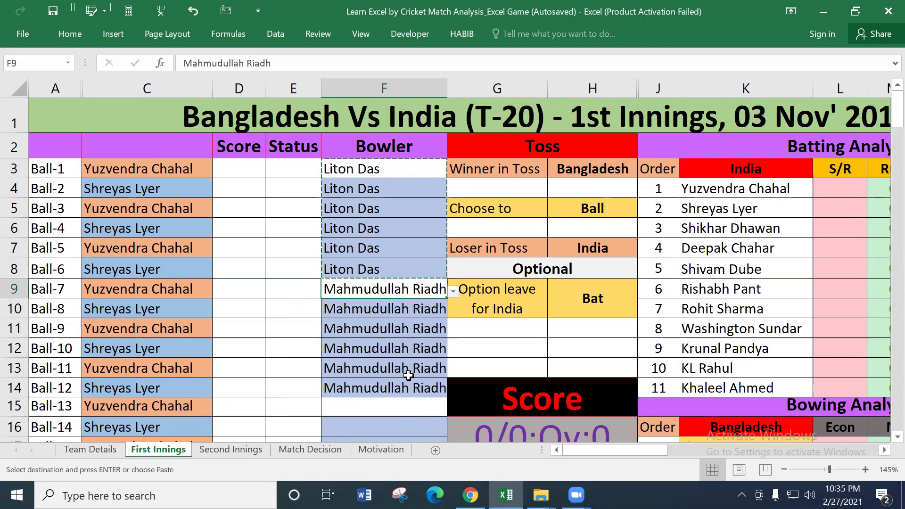
pyautogui.moveTo(359, 168); pyautogui.dragTo(357, 379)
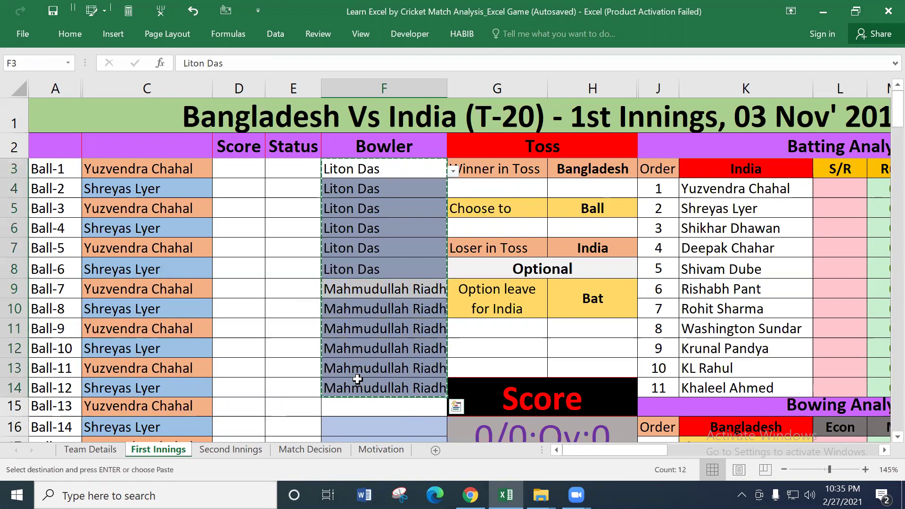
# - Paste the two-over bowler block into F15, filling Ball-13 through Ball-24
pyautogui.scroll(-1, 358, 379)
pyautogui.click(360, 352)
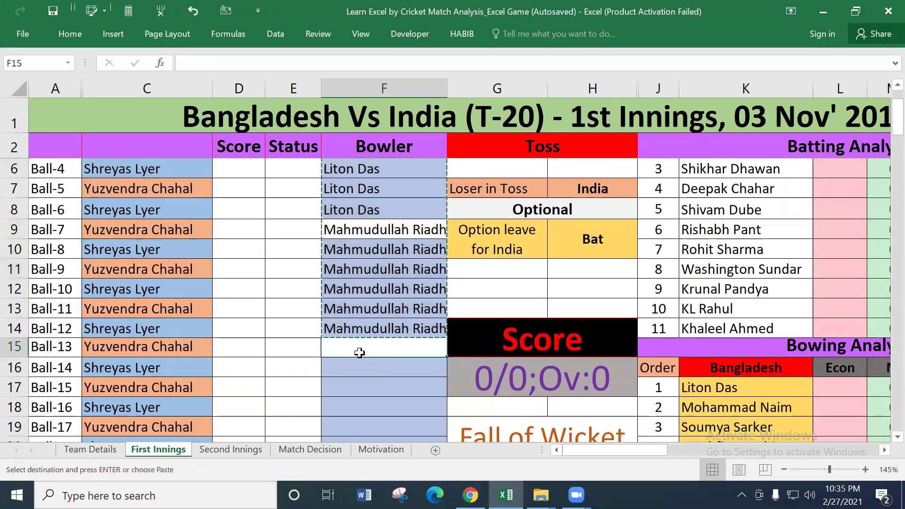
pyautogui.hotkey('ctrl', 'v')
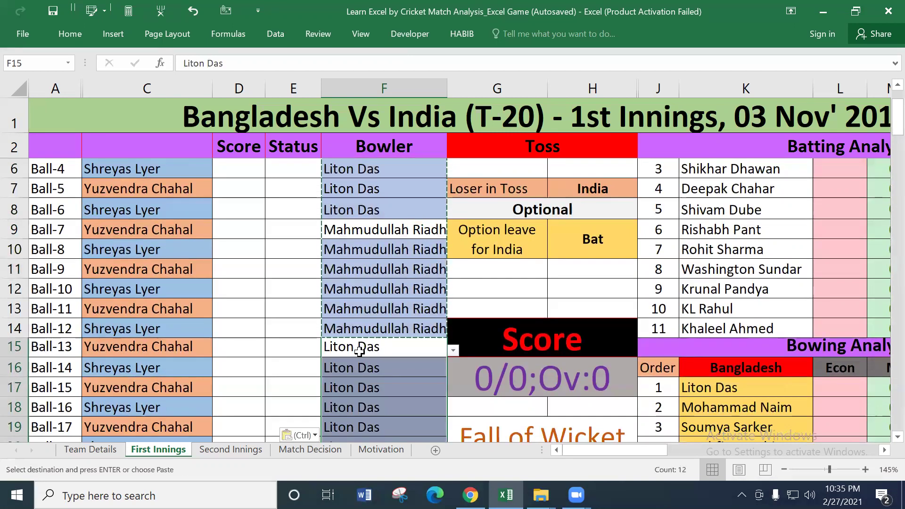
pyautogui.scroll(-3, 361, 349)
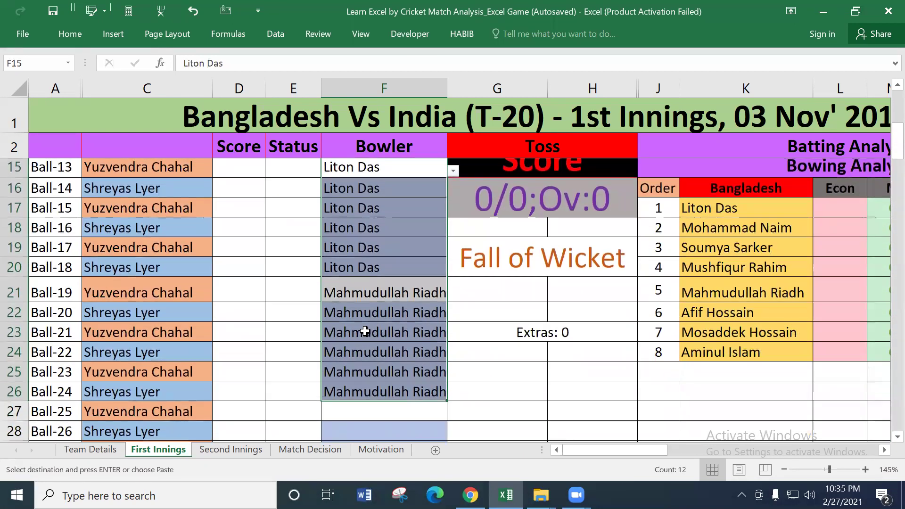
pyautogui.scroll(-2, 365, 331)
pyautogui.scroll(6, 365, 331)
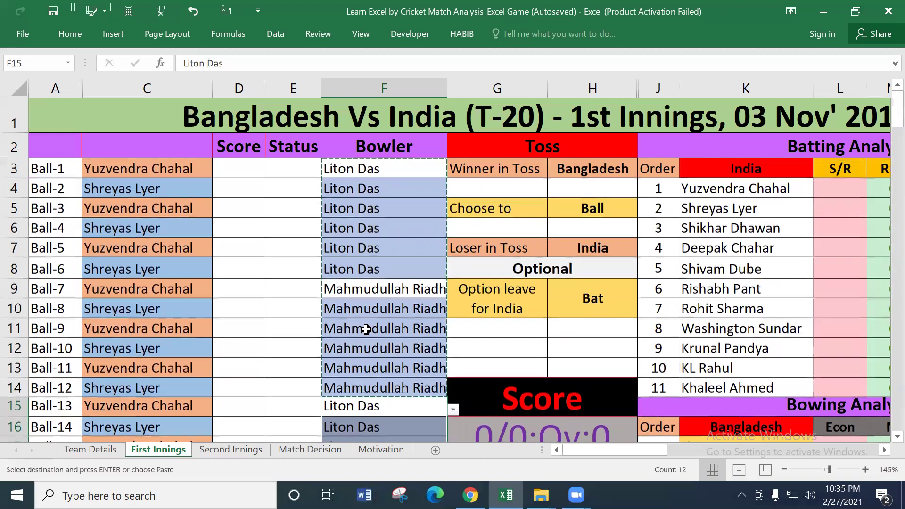